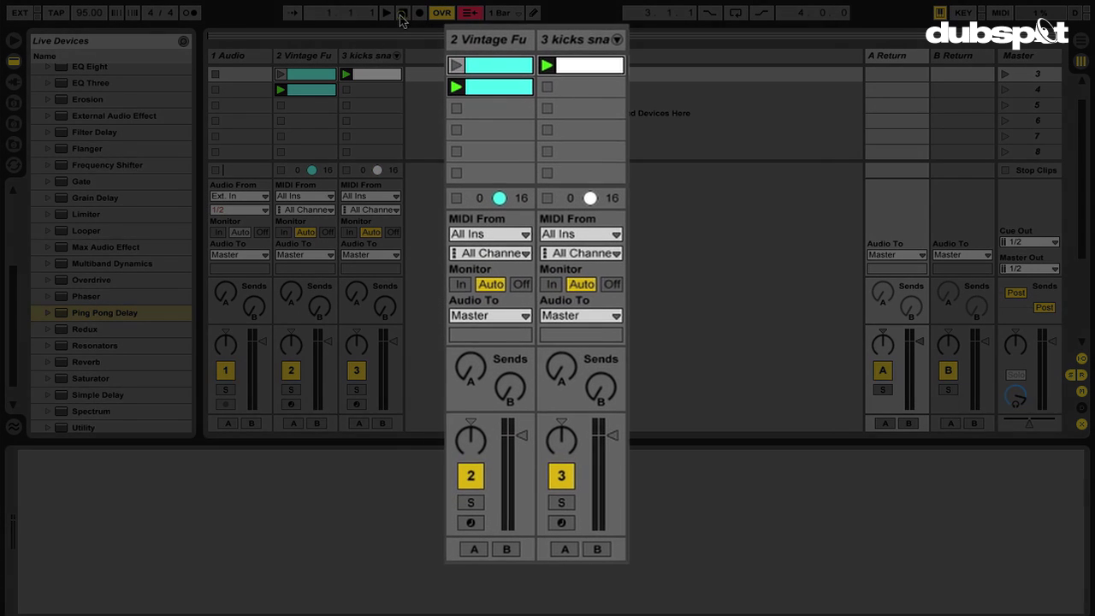
Step: Start playback and inspect the drum rack and the Vintage Funky Good Time clips' MIDI notes
left_click(386, 13)
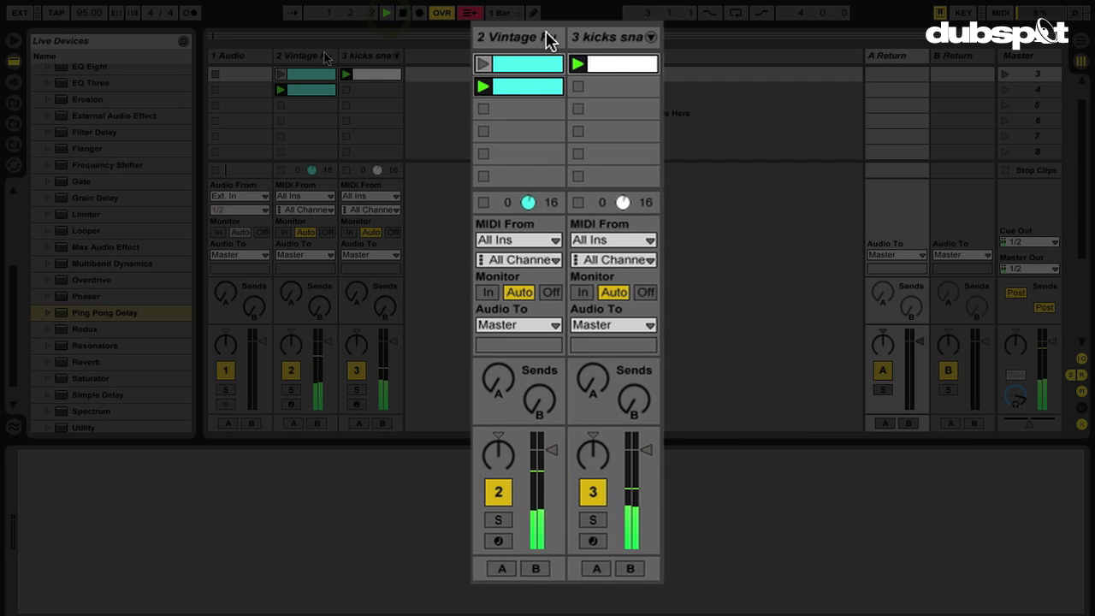
left_click(366, 74)
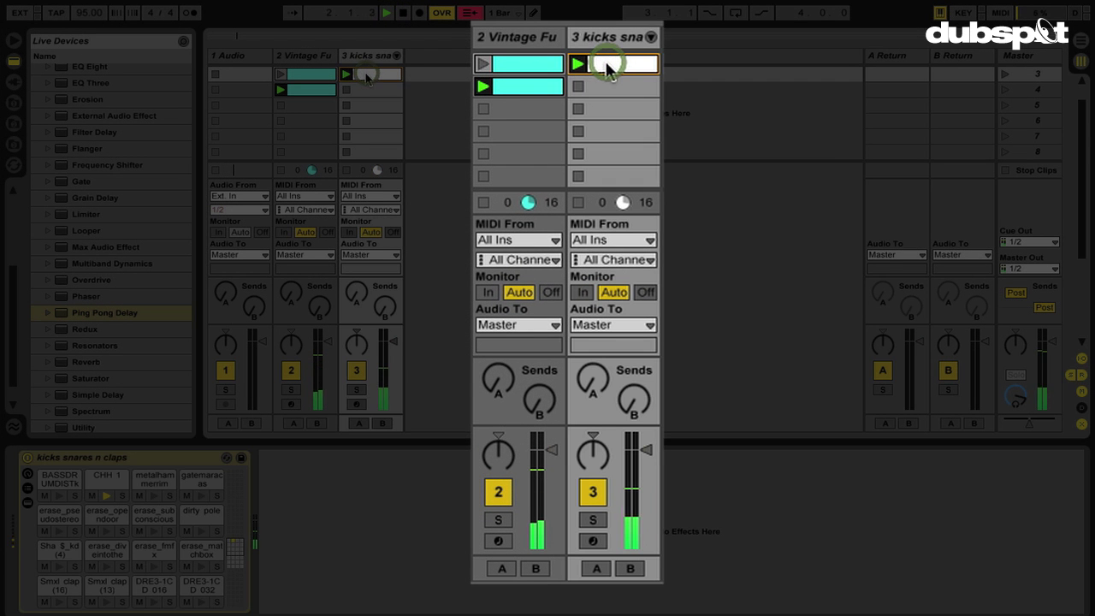
double_click(365, 72)
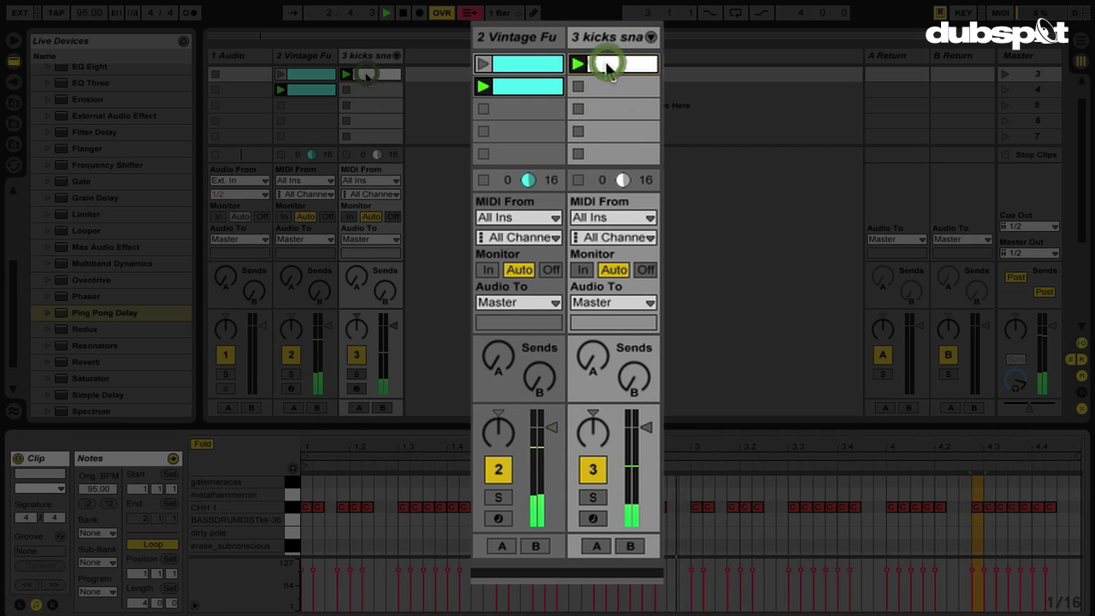
left_click(304, 90)
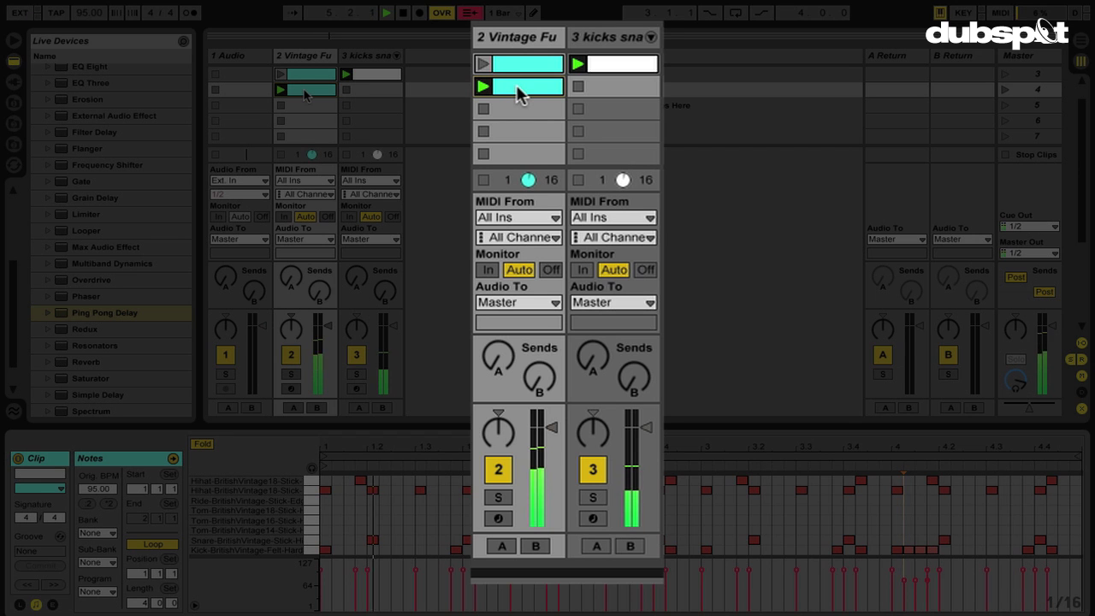
Step: Show track 2's Impulse, Saturator and Reverb devices and solo the Vintage Funky Good Time track
left_click(305, 55)
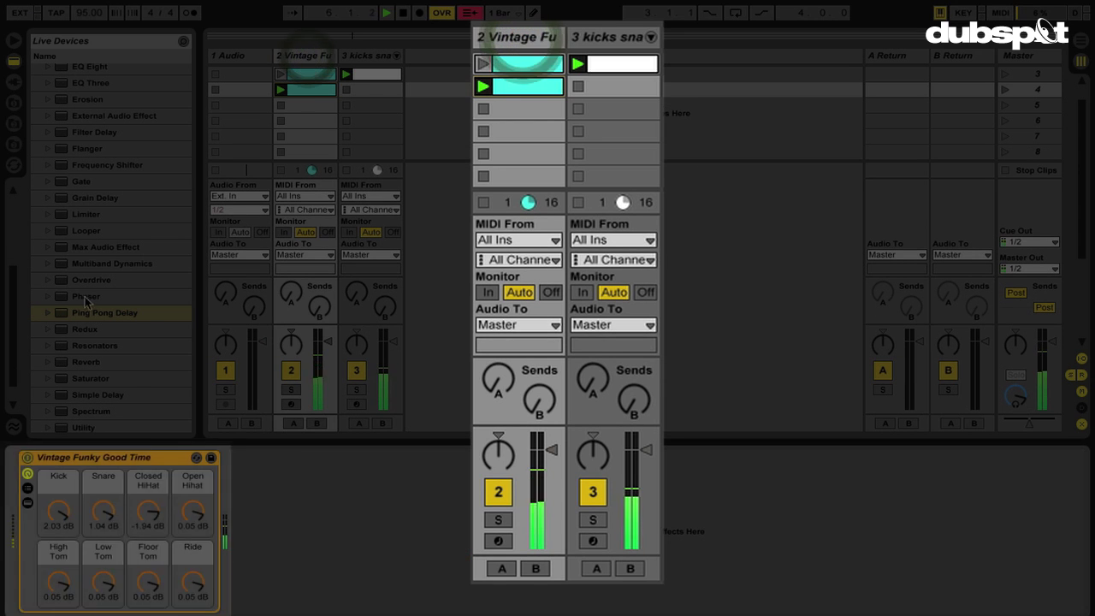
left_click(27, 502)
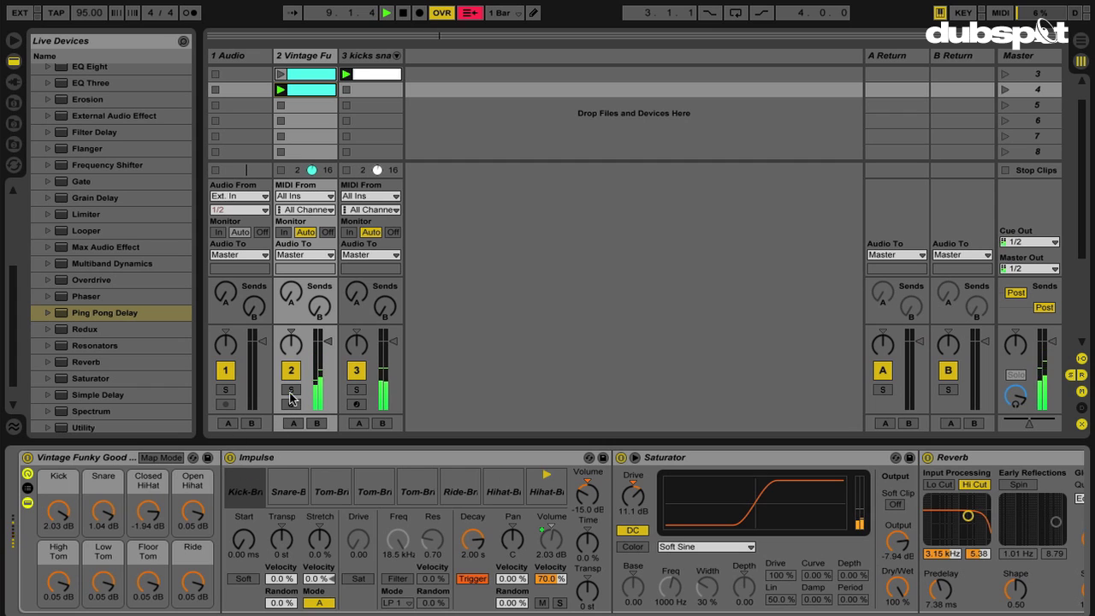
left_click(290, 389)
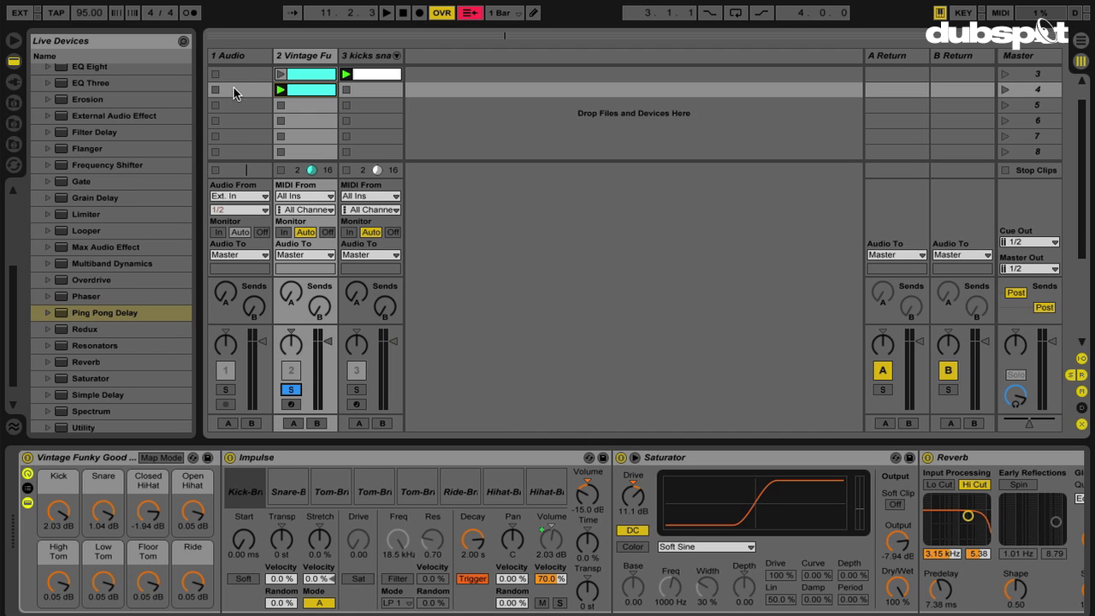
Step: Set track 1's input to 2-Vintage Funky Good Time, Impulse Kick-British channel, with Monitor on In
left_click(240, 56)
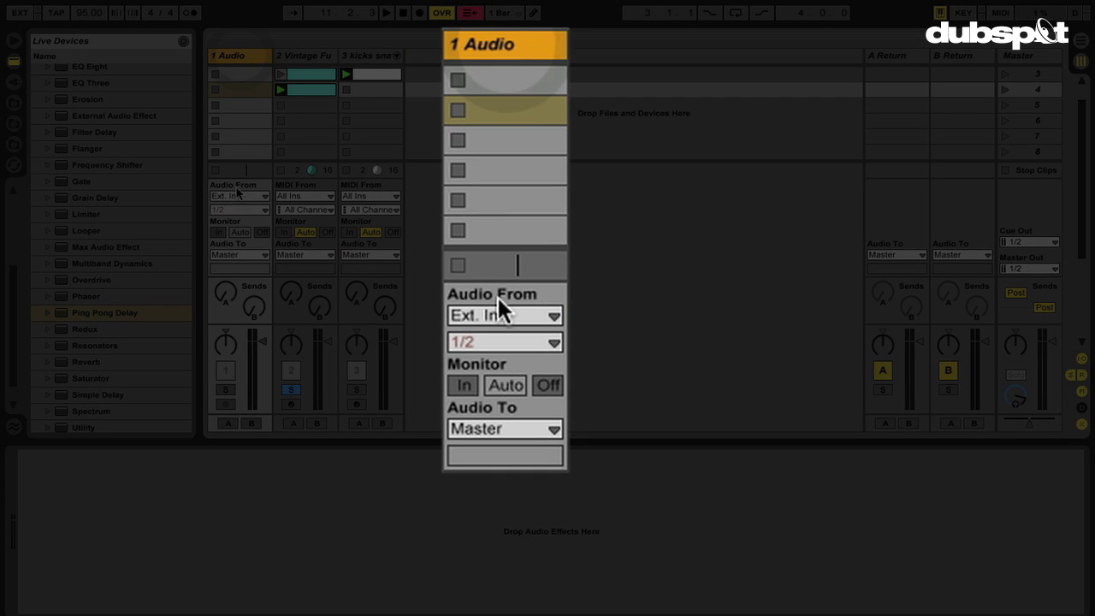
left_click(237, 198)
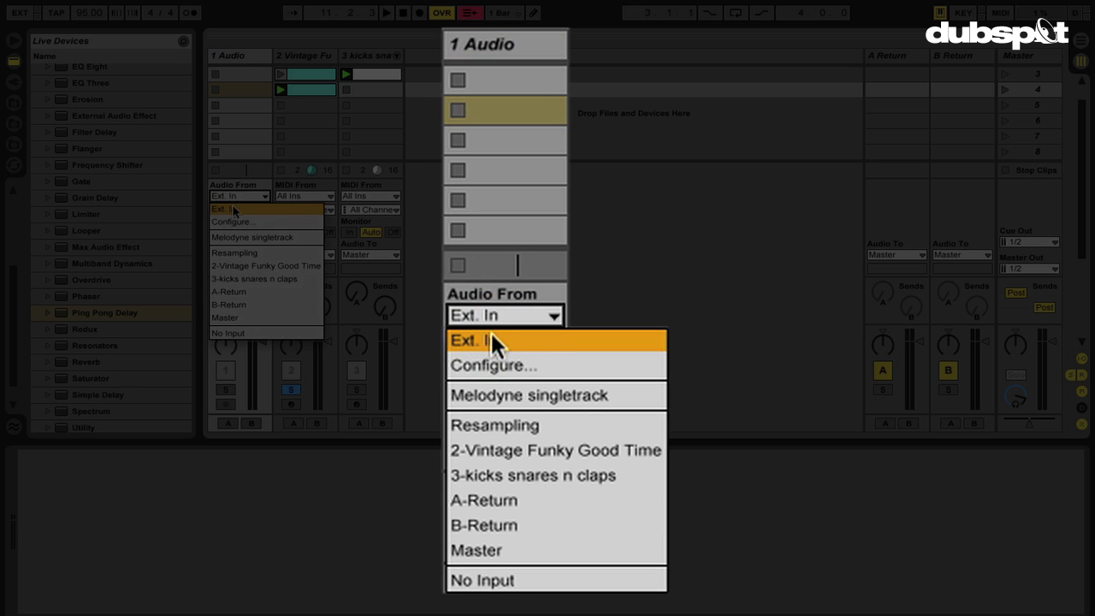
left_click(246, 270)
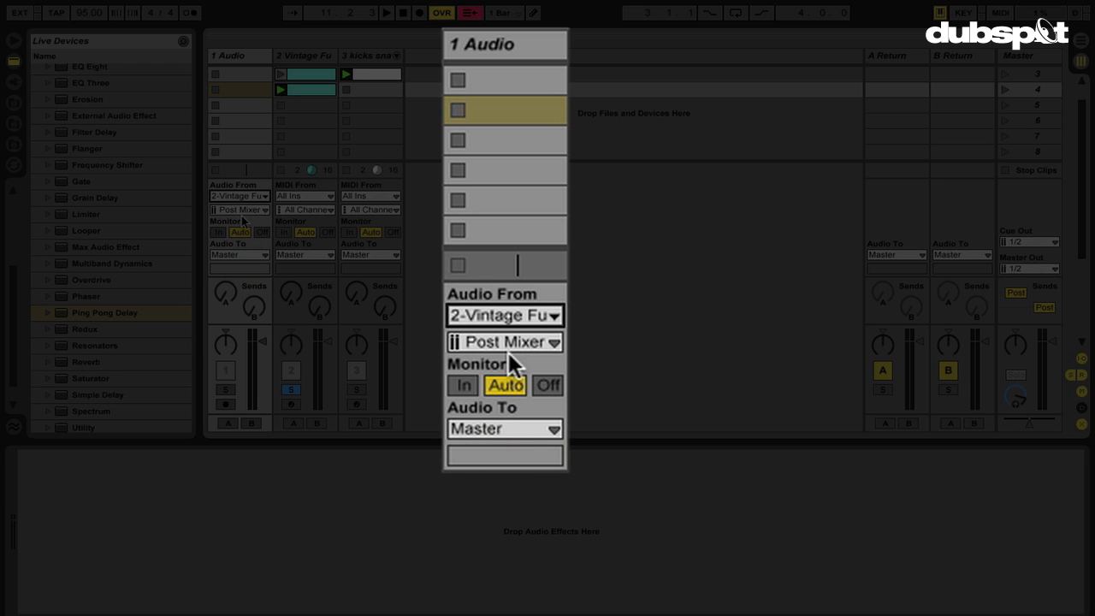
left_click(240, 210)
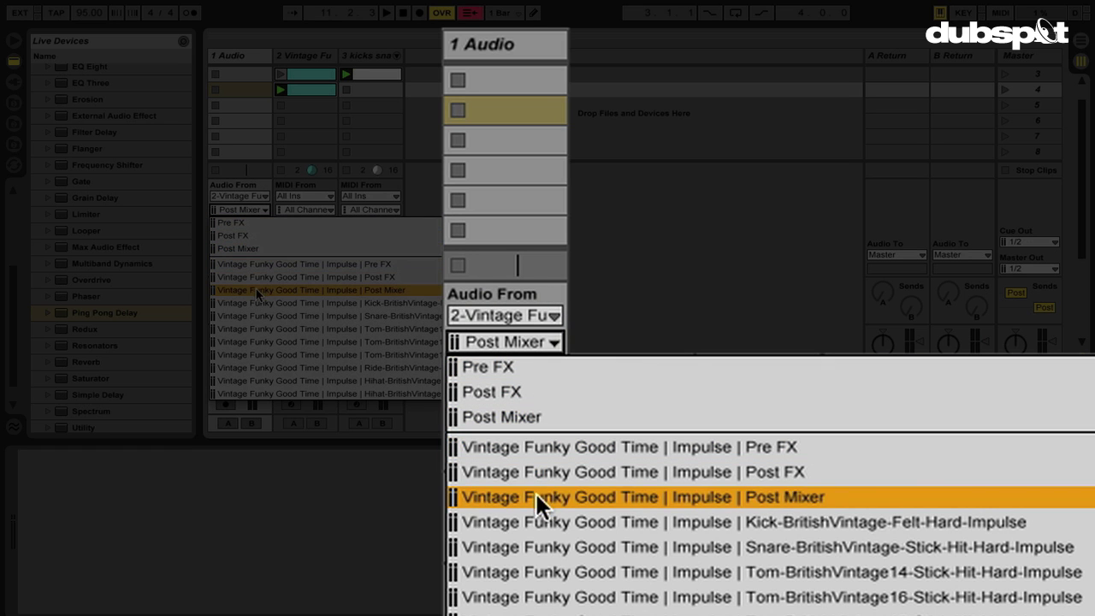
left_click(588, 521)
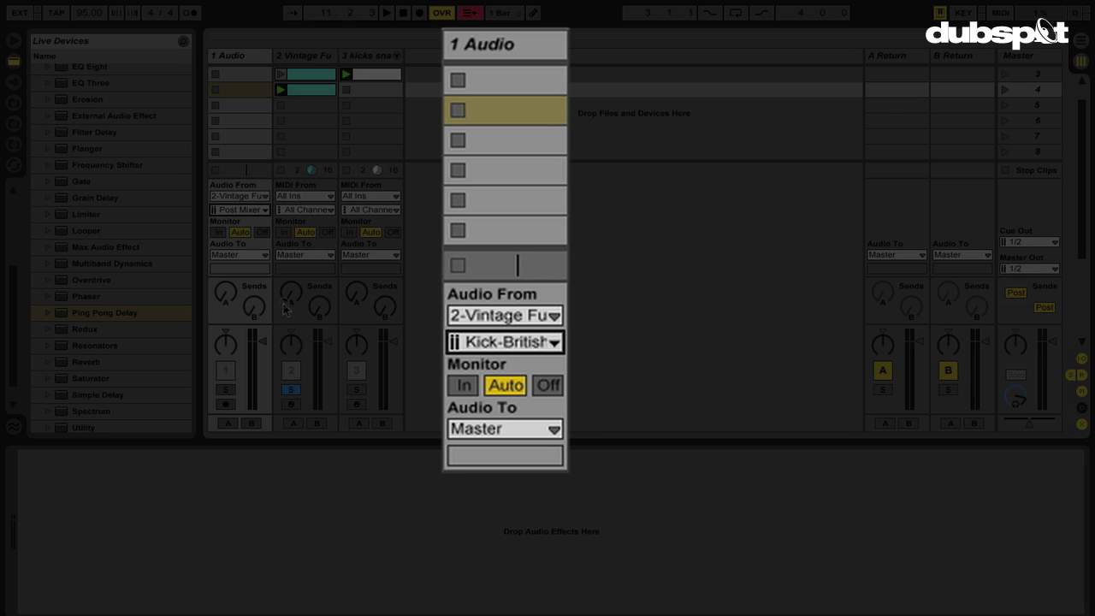
left_click(218, 231)
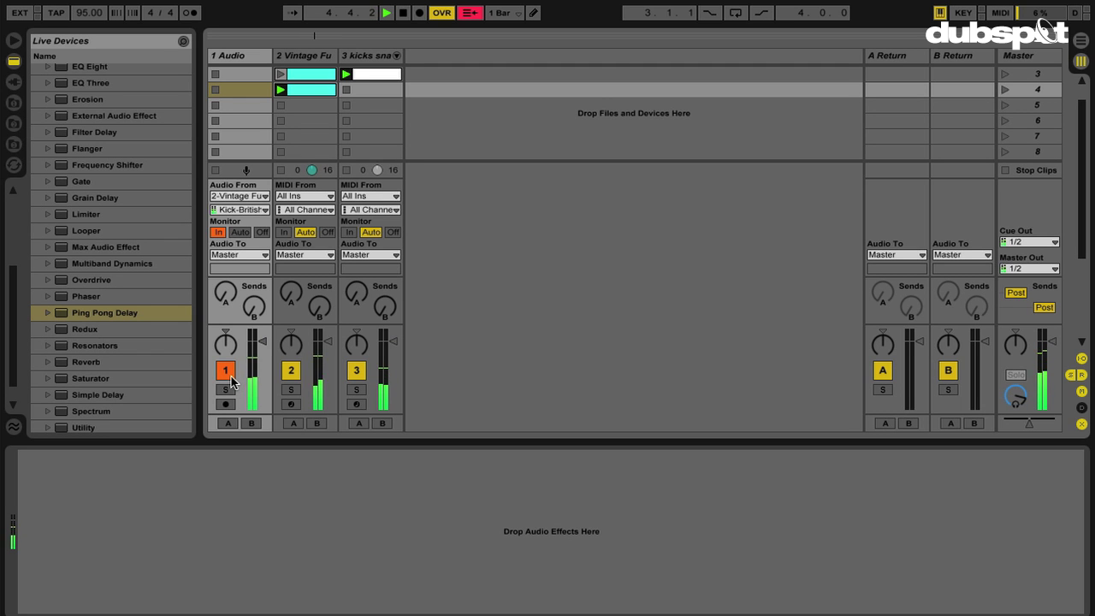
Step: Drop Corpus from Audio Effects onto the 1 Audio track and raise its Dry/Wet to 63%
scroll(111, 197, "up", 2)
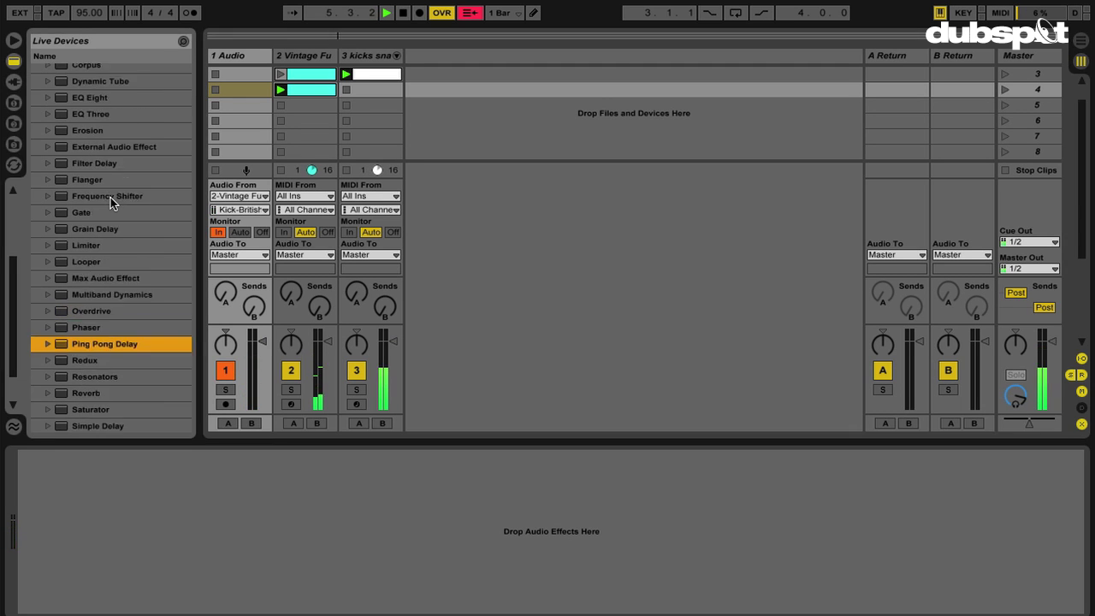
scroll(110, 197, "up", 4)
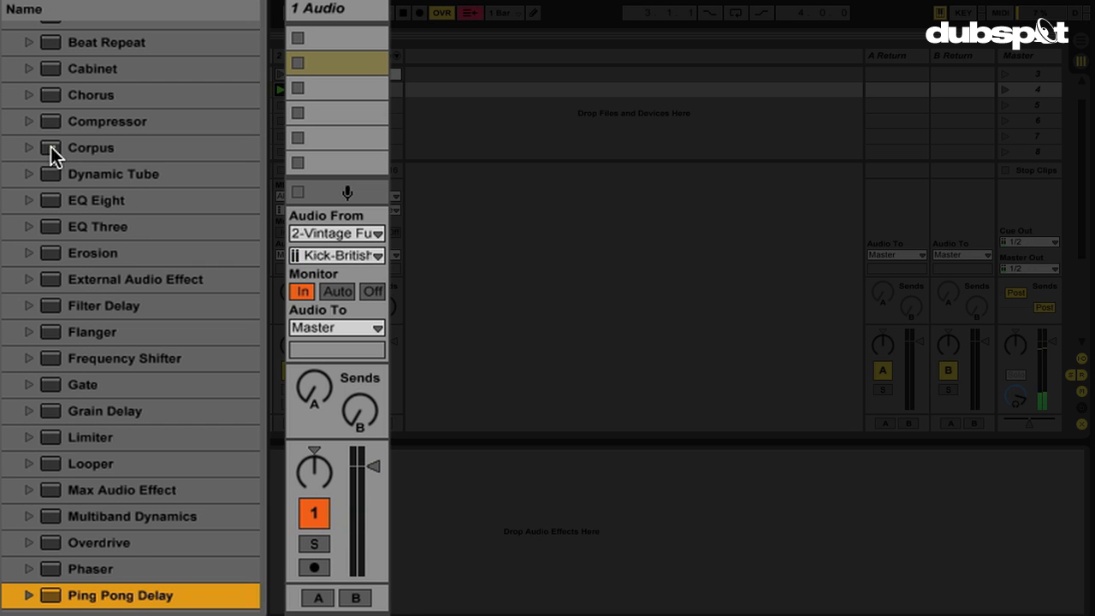
left_click_drag(51, 146, 331, 10)
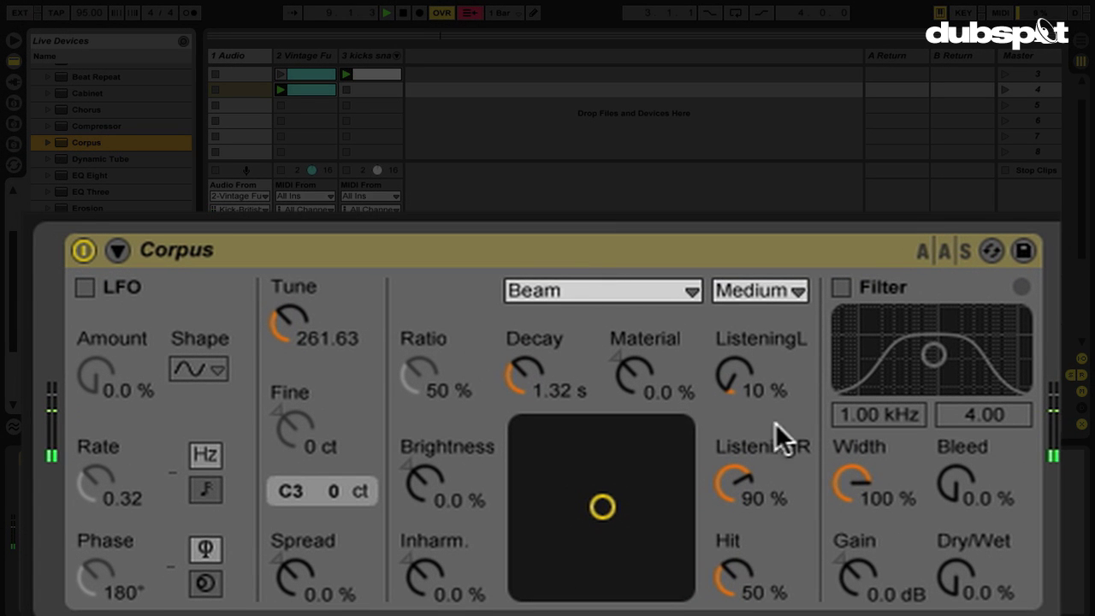
left_click_drag(965, 592, 965, 537)
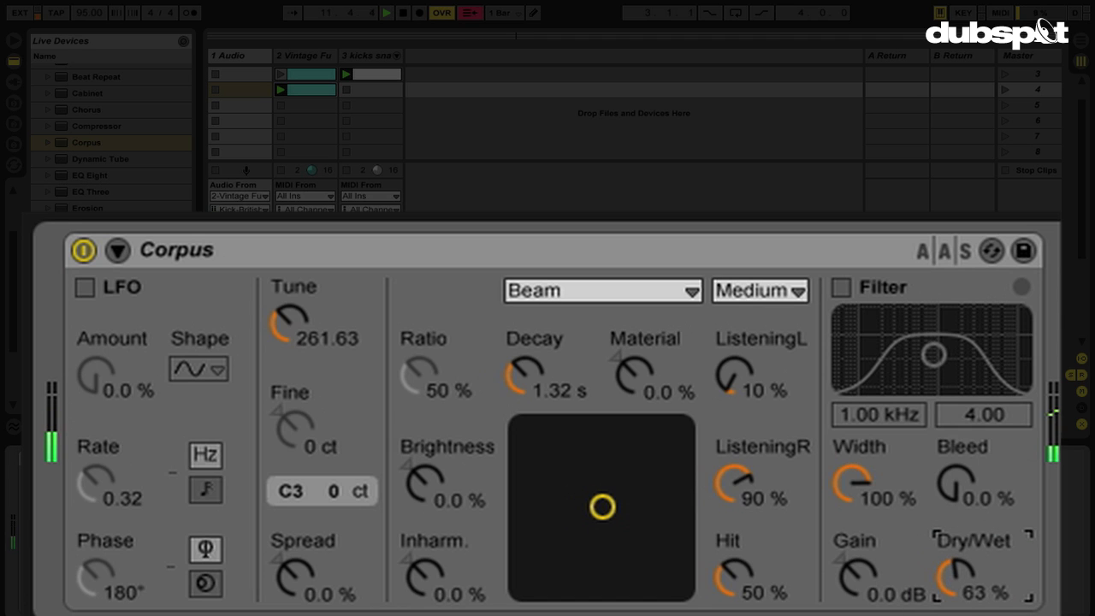
Step: Nudge the Corpus Dry/Wet to 65% and start playback to hear the kick
left_click_drag(966, 537, 966, 535)
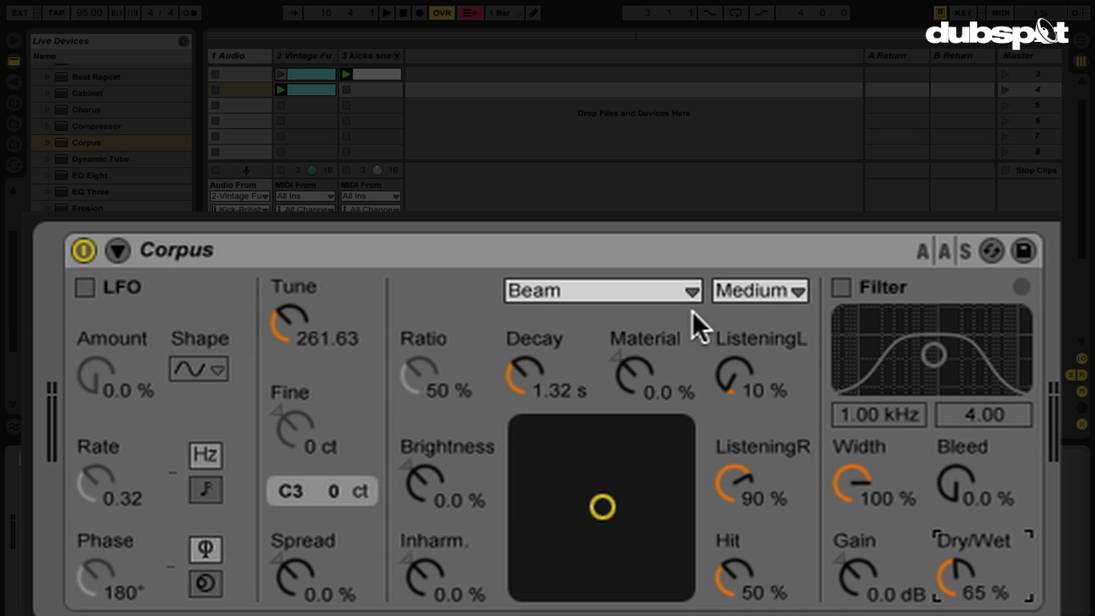
key("space")
Step: Switch the Corpus resonator to Tube and step its Tune down semitone by semitone from C3 to B0
left_click(677, 294)
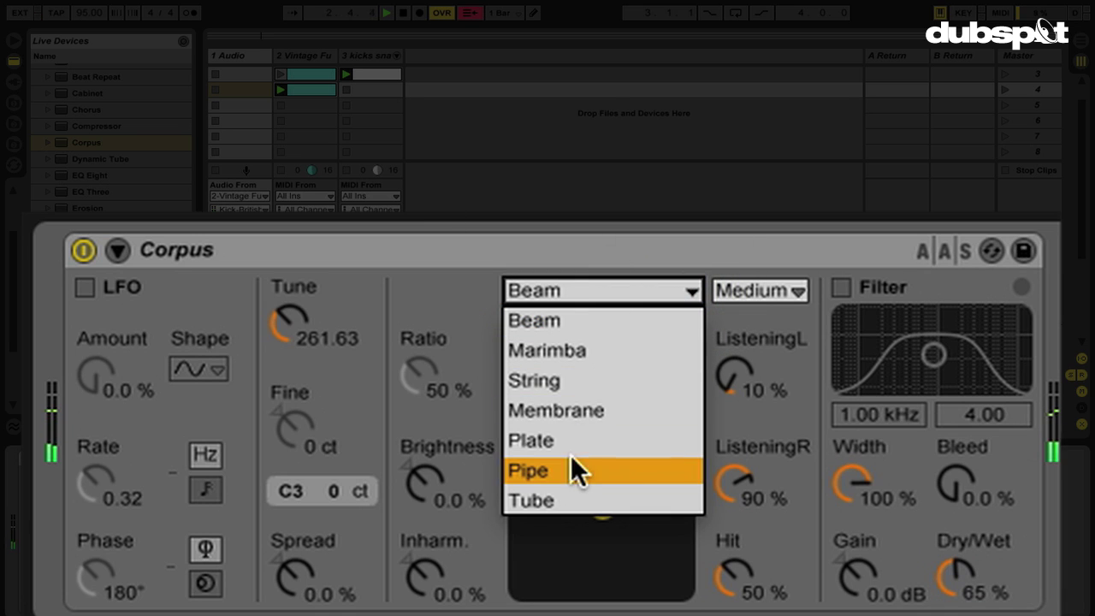
left_click(560, 499)
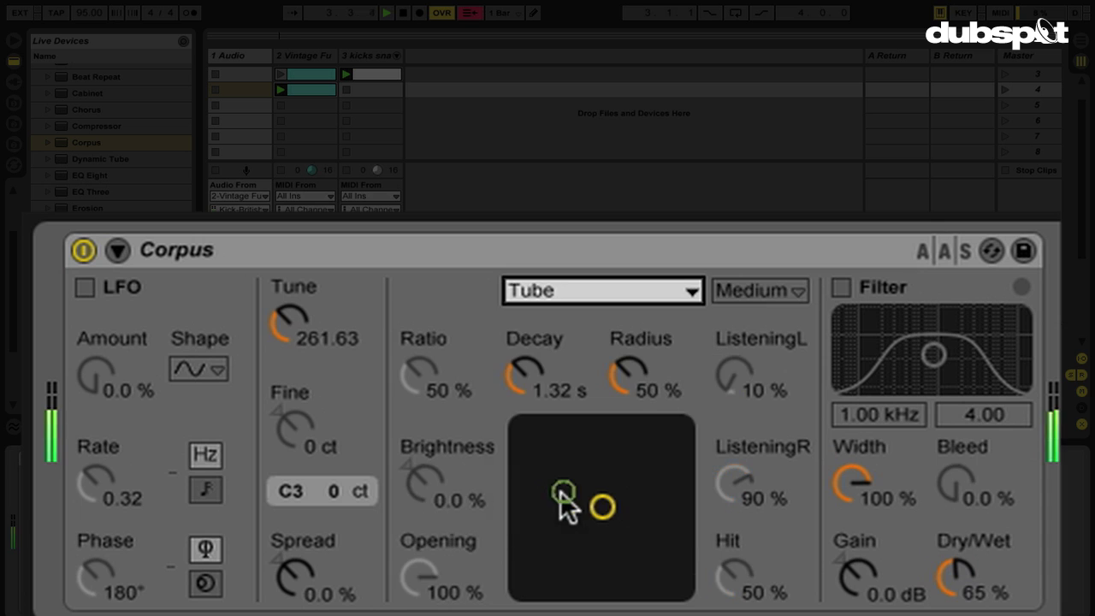
left_click(289, 321)
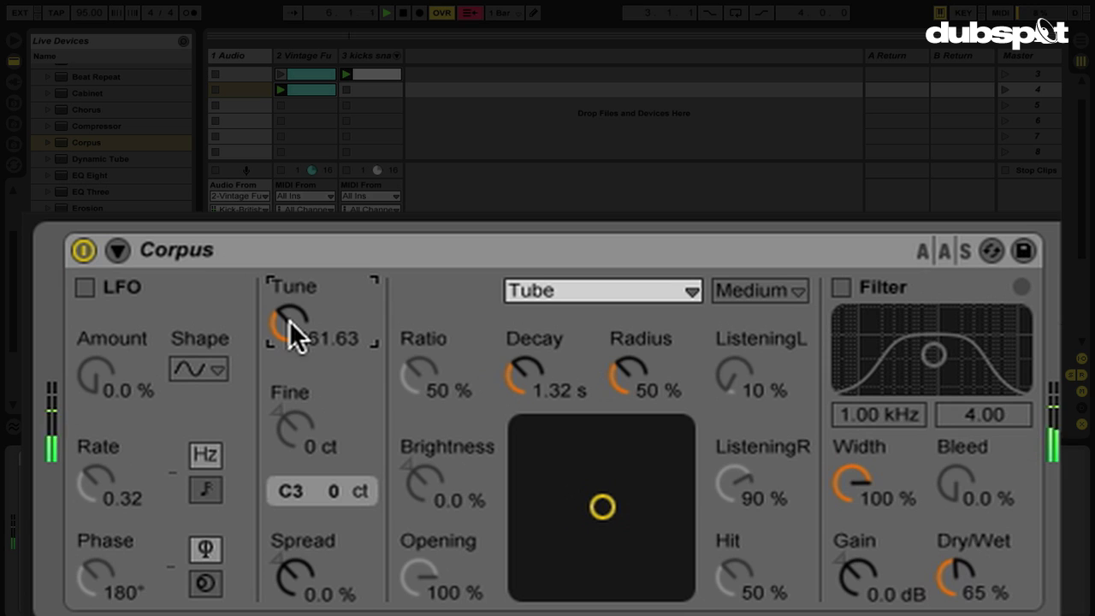
key("Down")
key("Down")
key("Down")
key("Down")
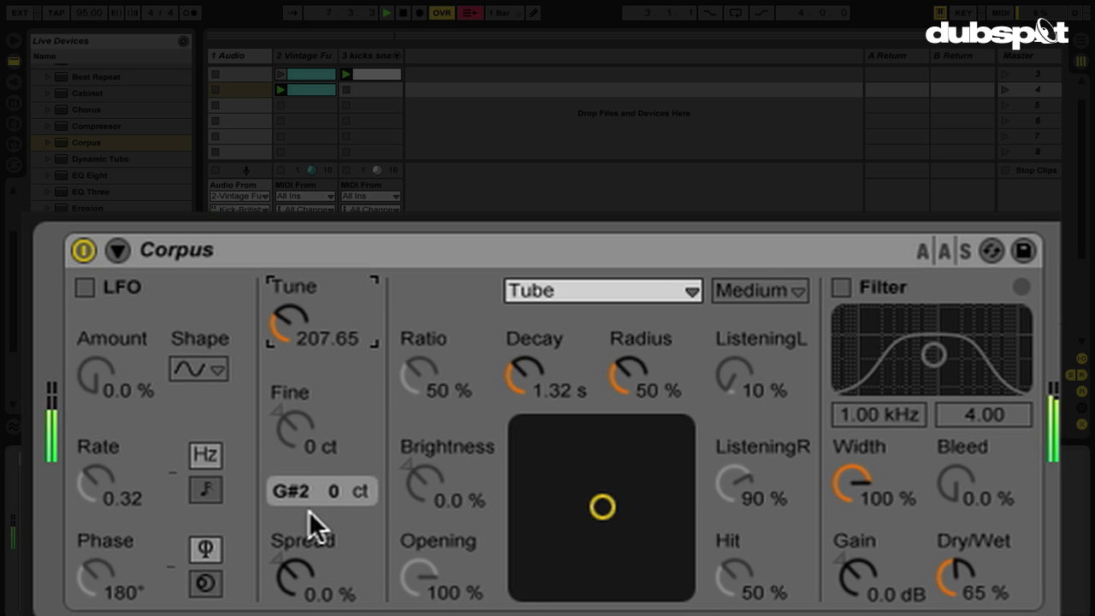
key("Down")
key("Down")
key("Down")
key("Down")
key("Down")
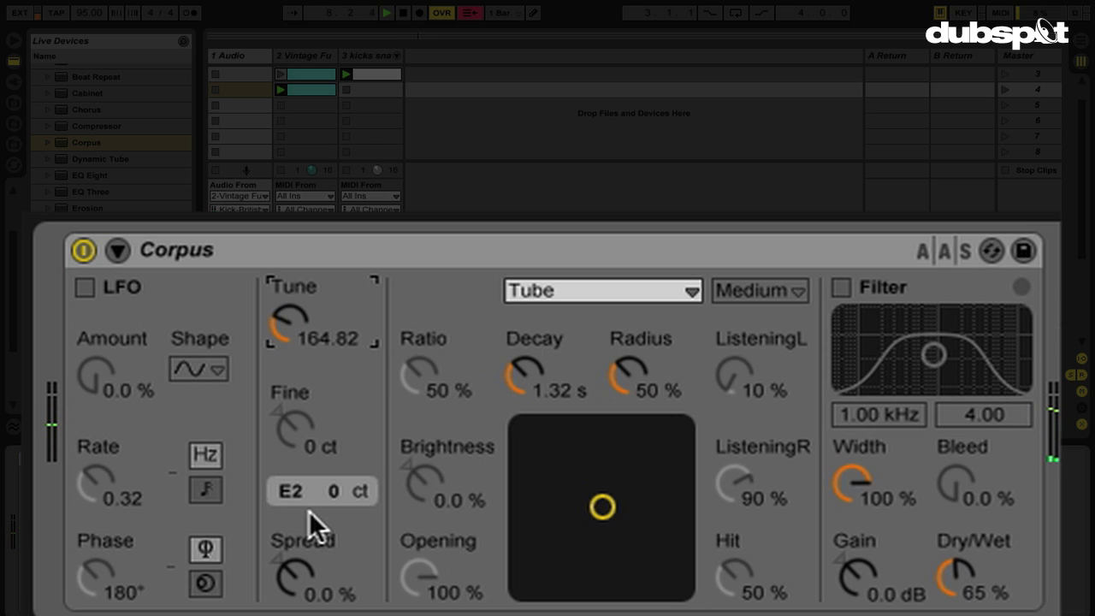
key("Down")
key("Down")
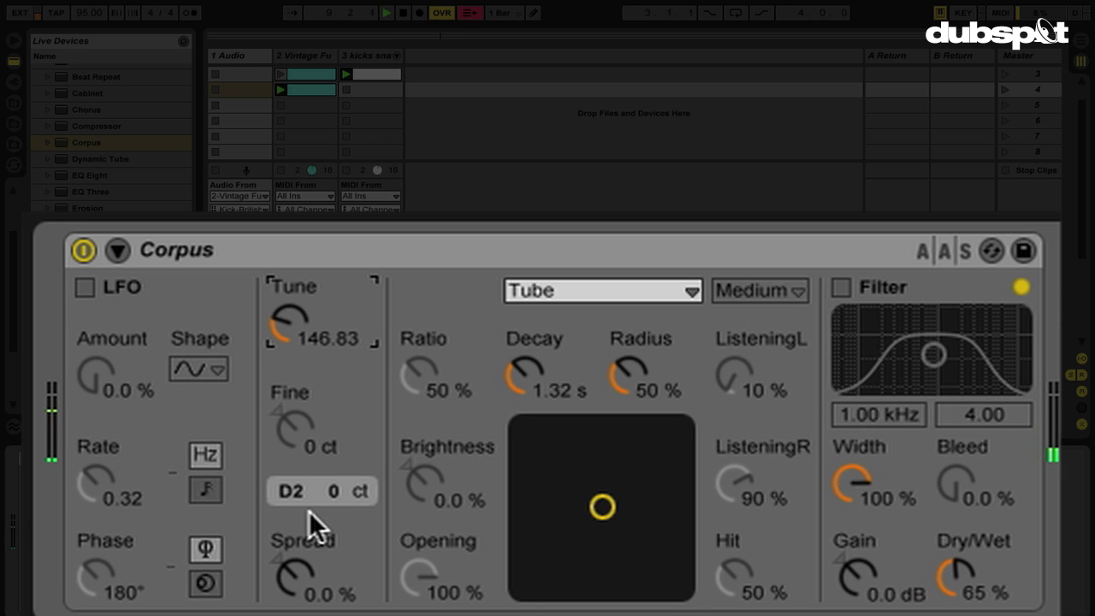
key("Down")
key("Down")
key("Down")
key("Down")
key("Down")
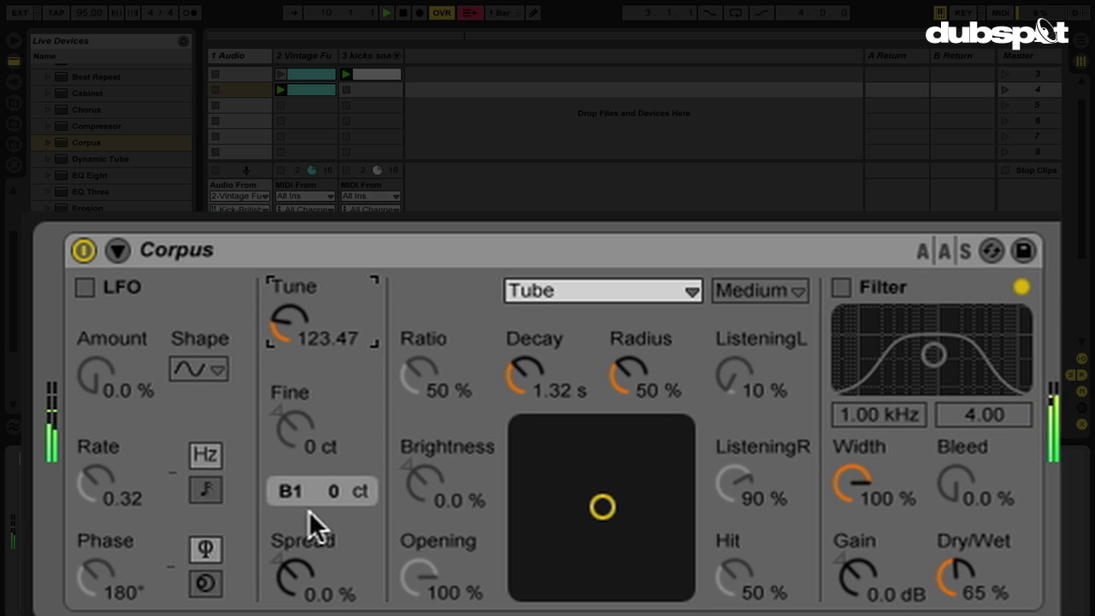
key("Down")
key("Down")
key("Down")
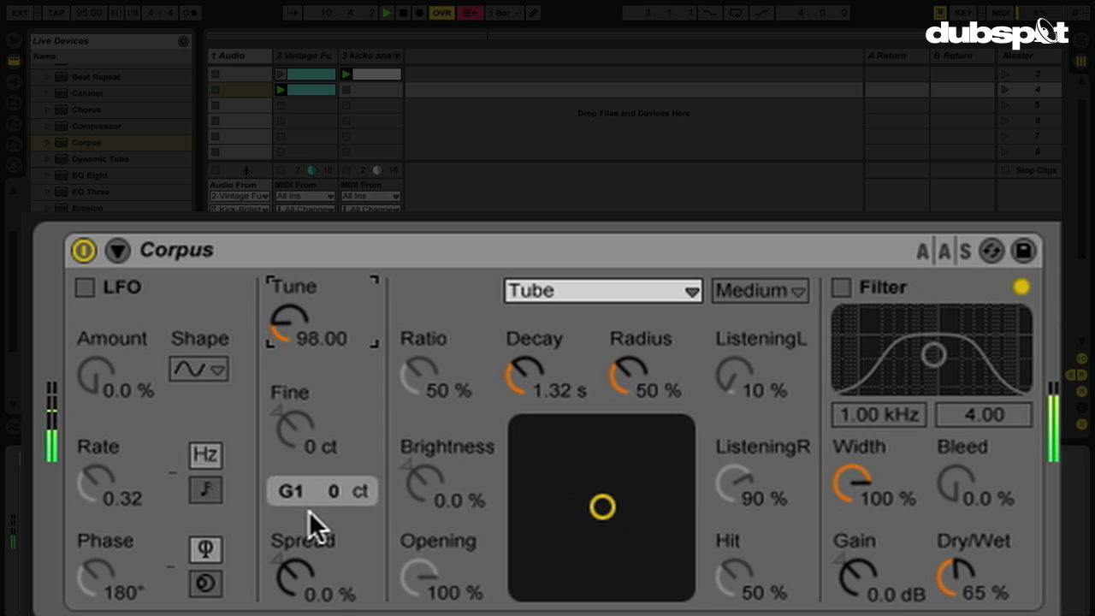
key("Down")
key("Down")
key("Down")
key("Down")
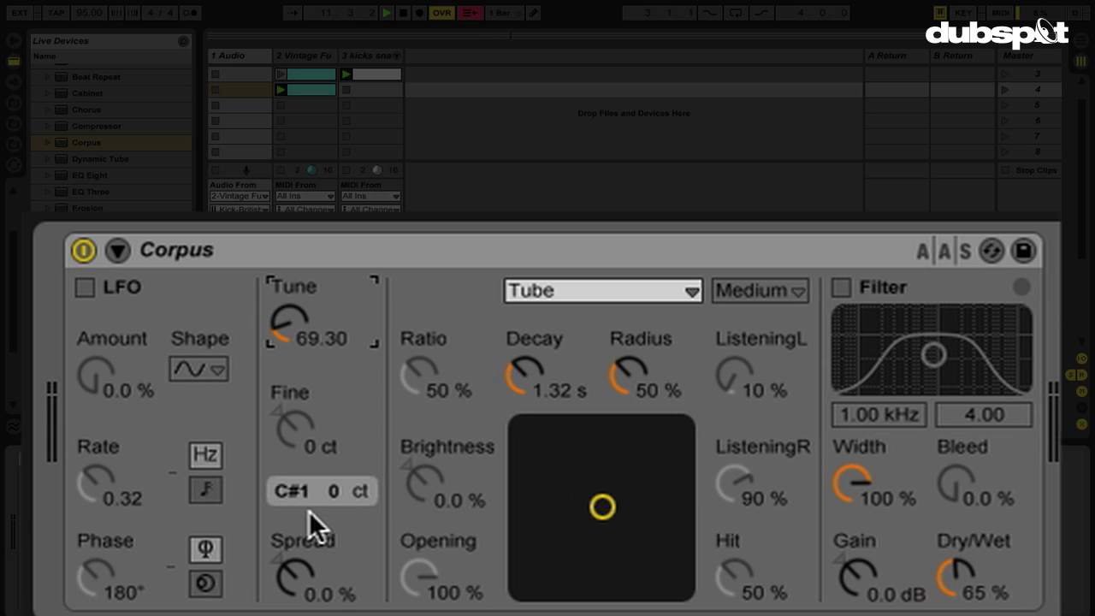
key("Down")
key("Down")
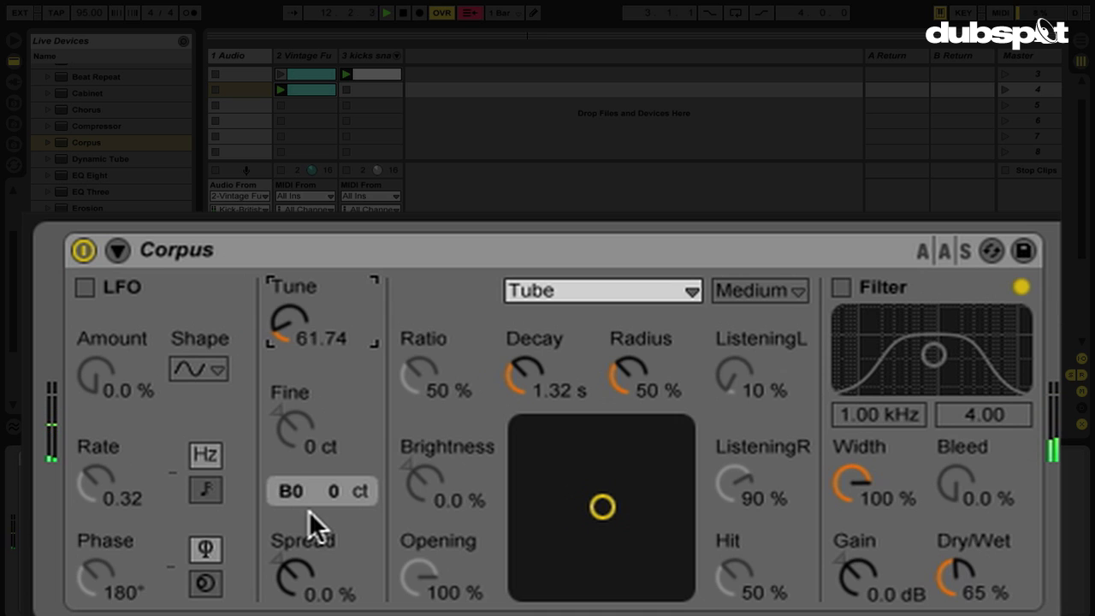
key("Down")
key("Down")
key("Down")
key("Down")
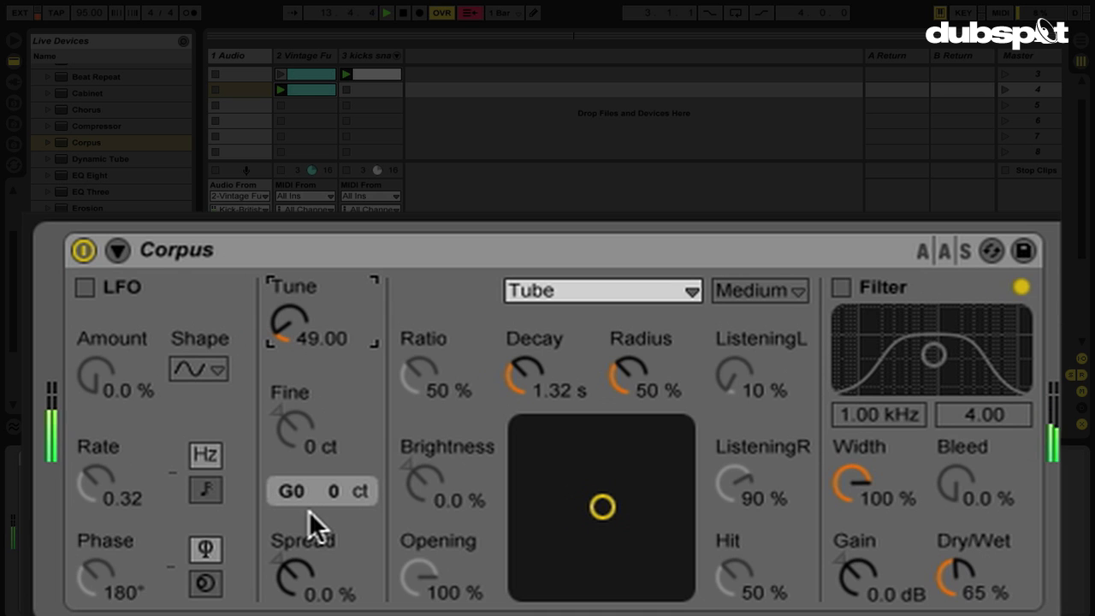
Step: Set Corpus Dry/Wet to 33%, enable its filter at 104 Hz with Q 2.16, and raise Decay to 3.09 s
left_click_drag(959, 582, 960, 614)
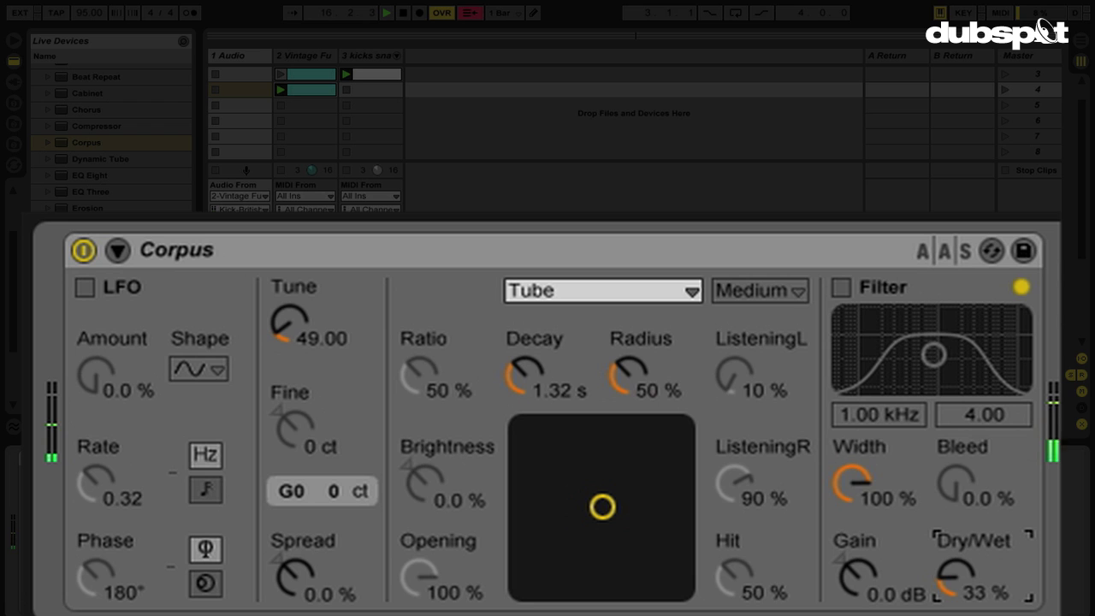
left_click(841, 287)
left_click_drag(881, 415, 881, 454)
left_click_drag(960, 416, 965, 450)
left_click_drag(906, 416, 907, 434)
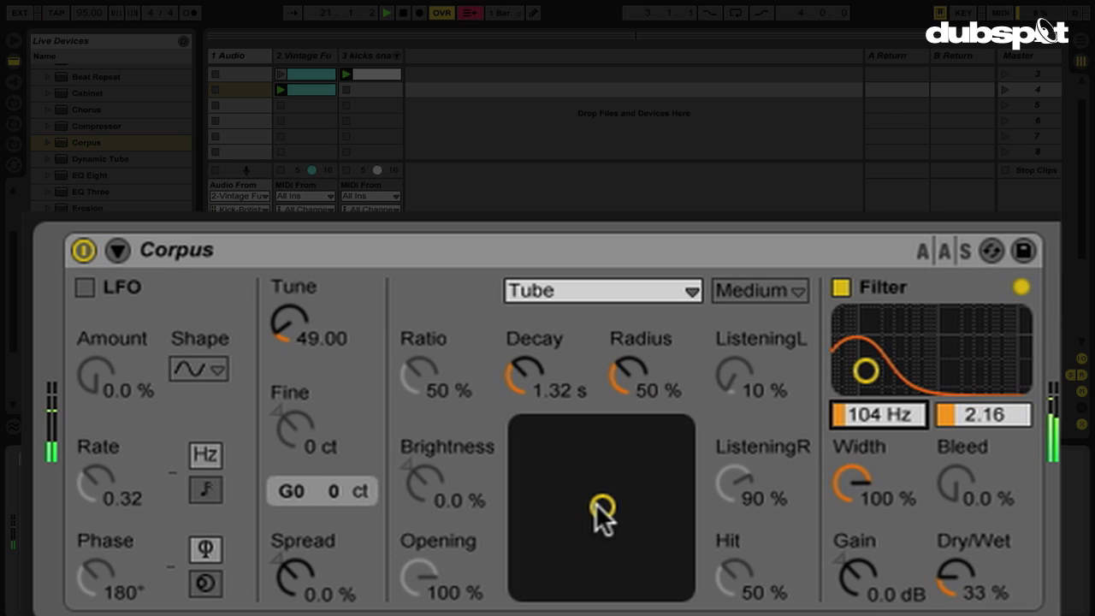
left_click_drag(609, 512, 638, 514)
left_click_drag(662, 503, 622, 521)
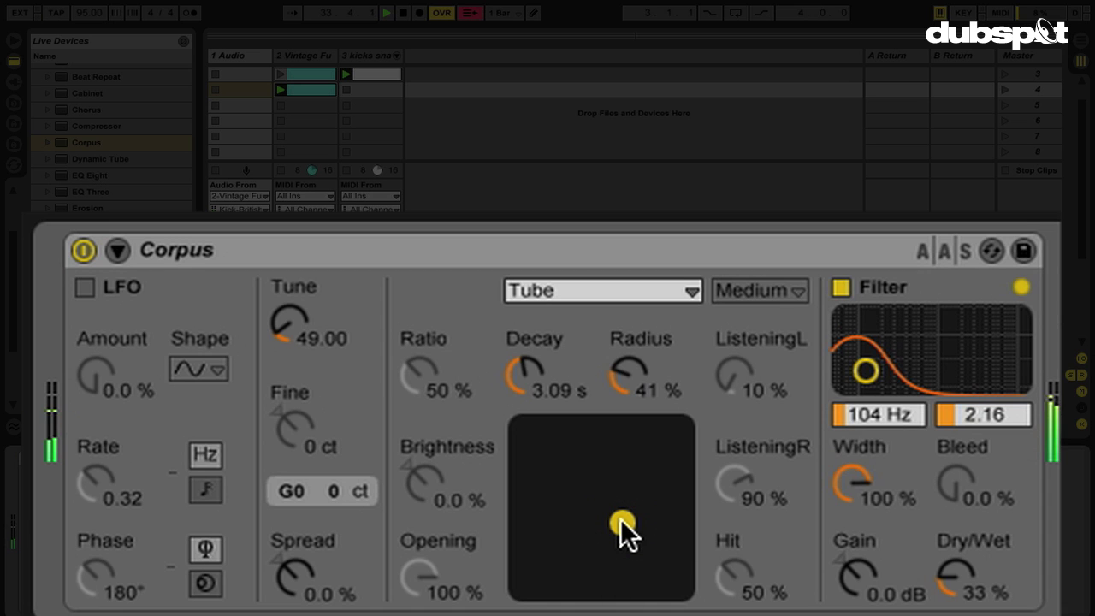
Step: Bypass Corpus and turn it back on to compare dry and processed kick, then open the resonator types
left_click(85, 254)
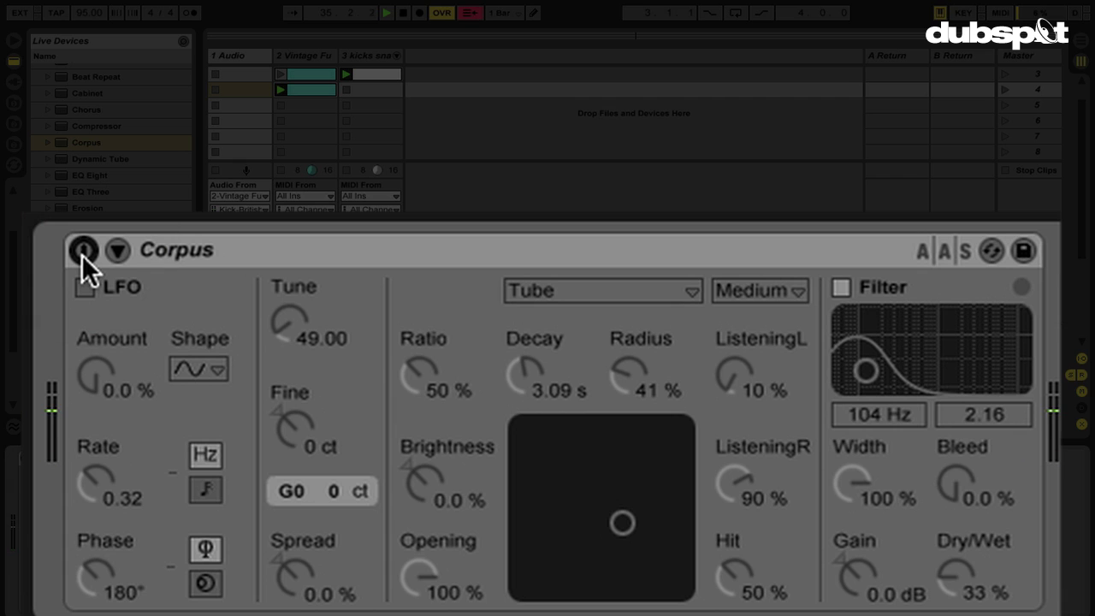
left_click(82, 254)
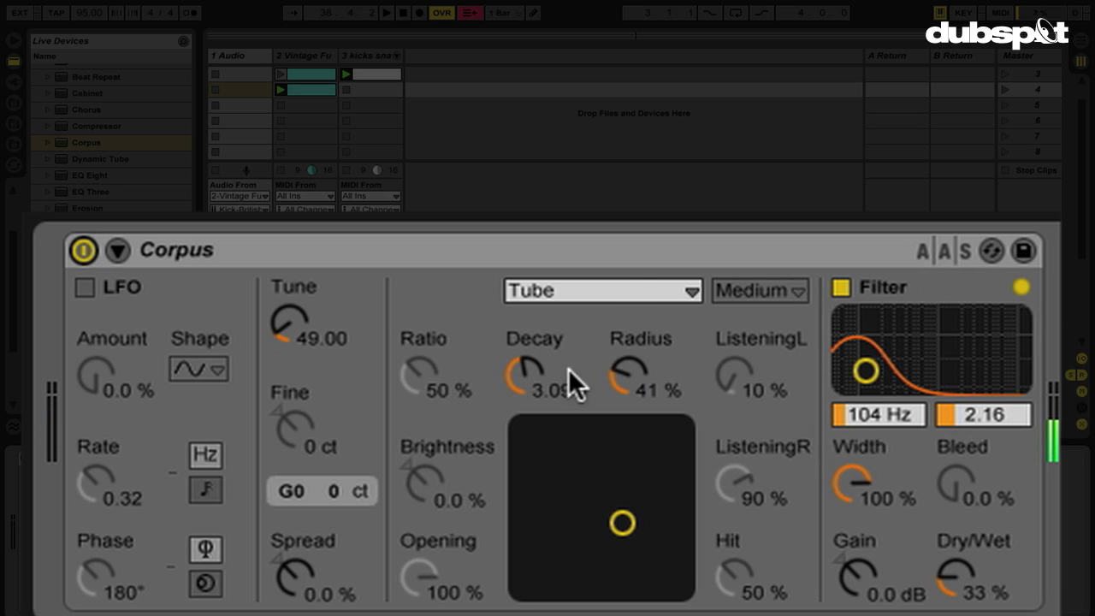
left_click(628, 293)
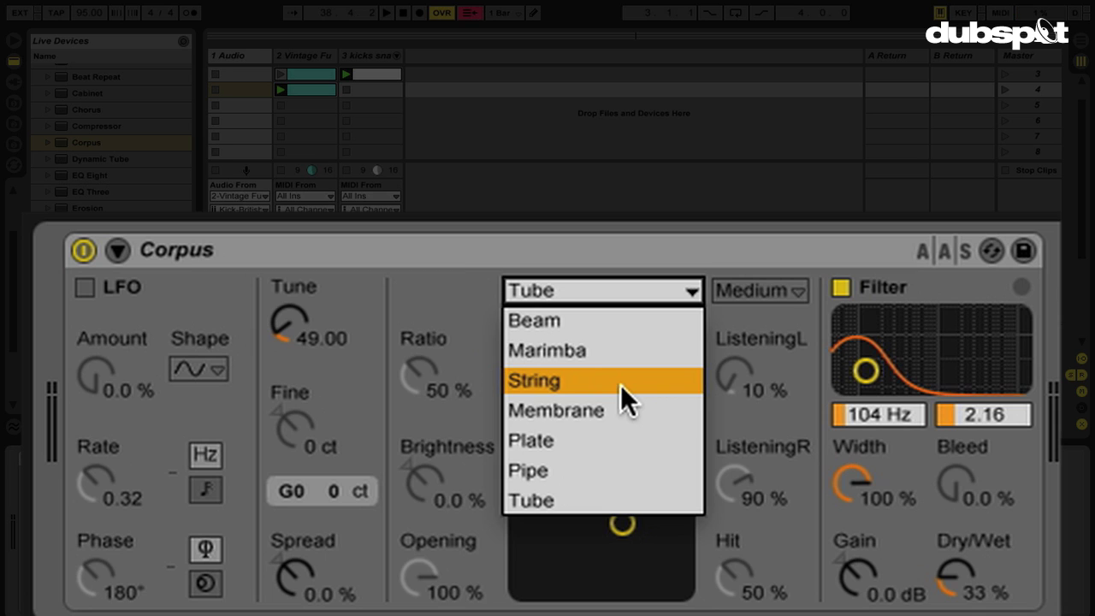
Step: Dismiss the resonator type list, leaving Tube selected
left_click(483, 258)
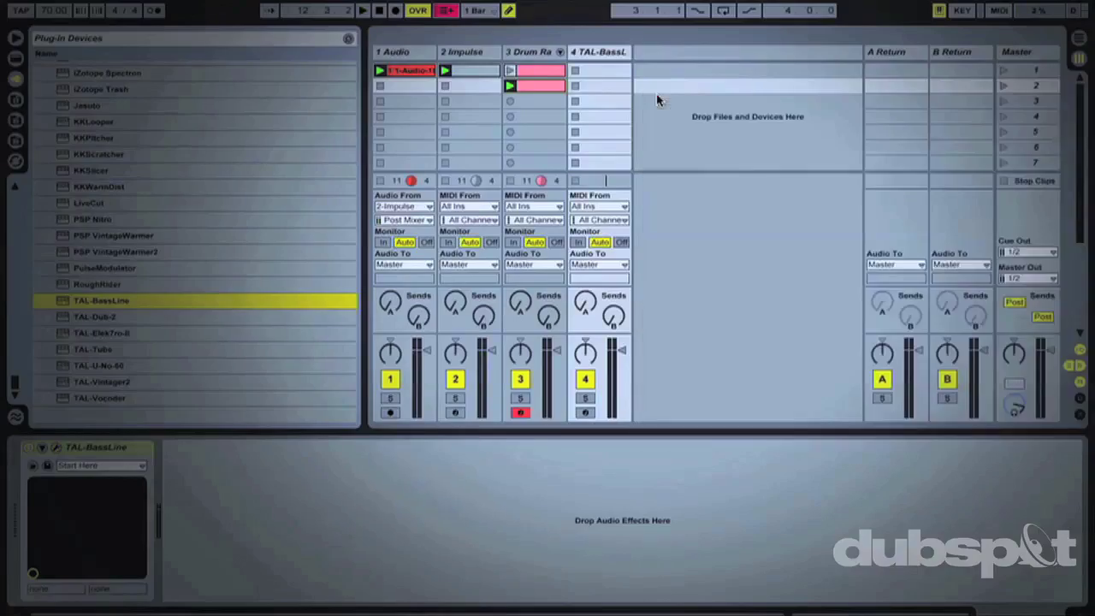
left_click(575, 86)
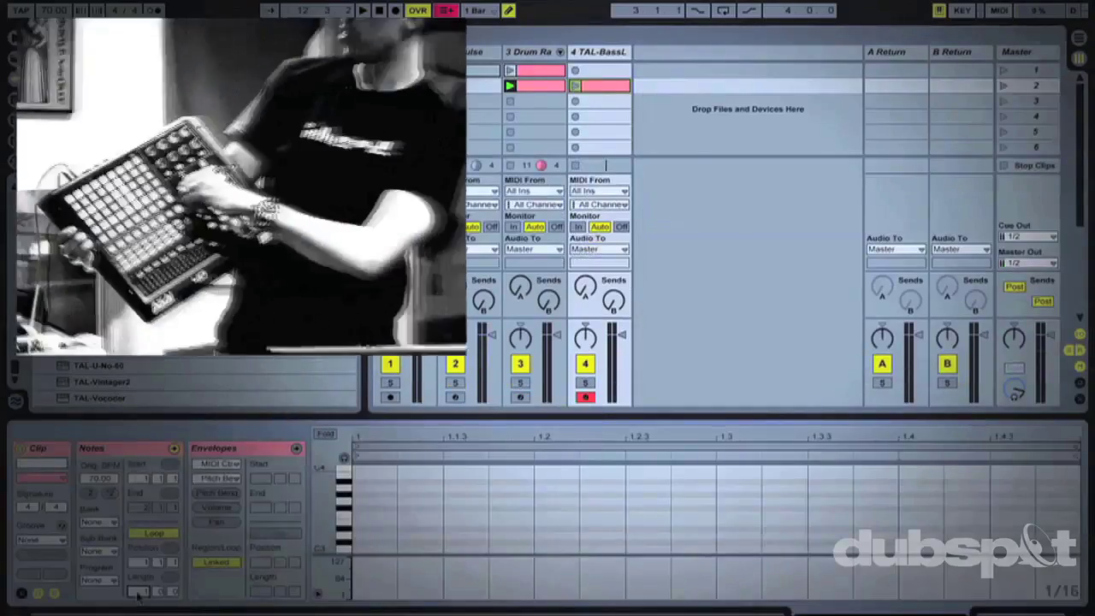
key("f")
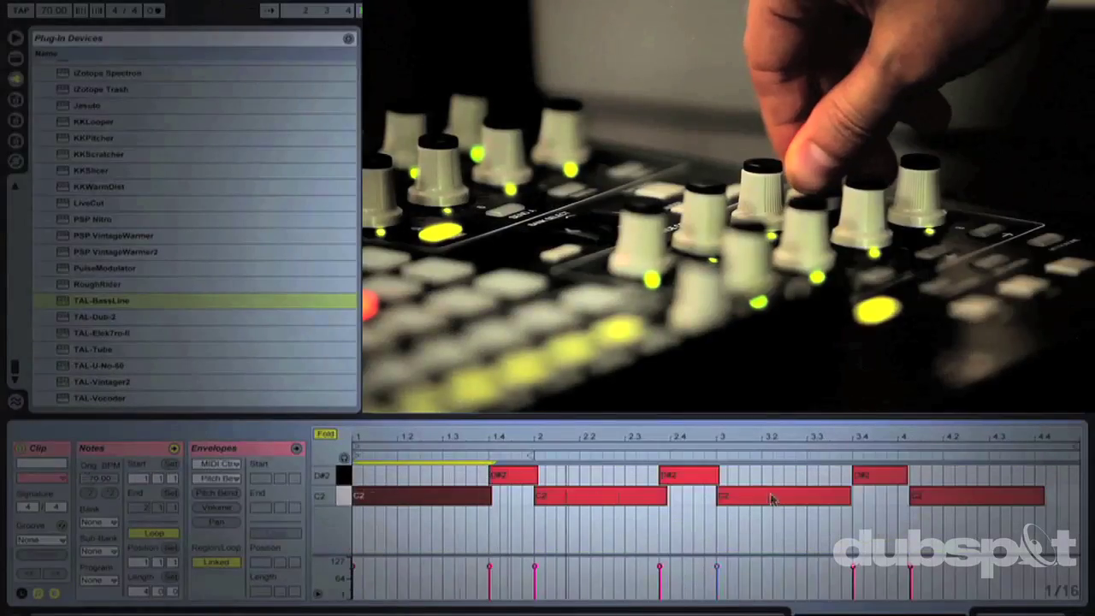